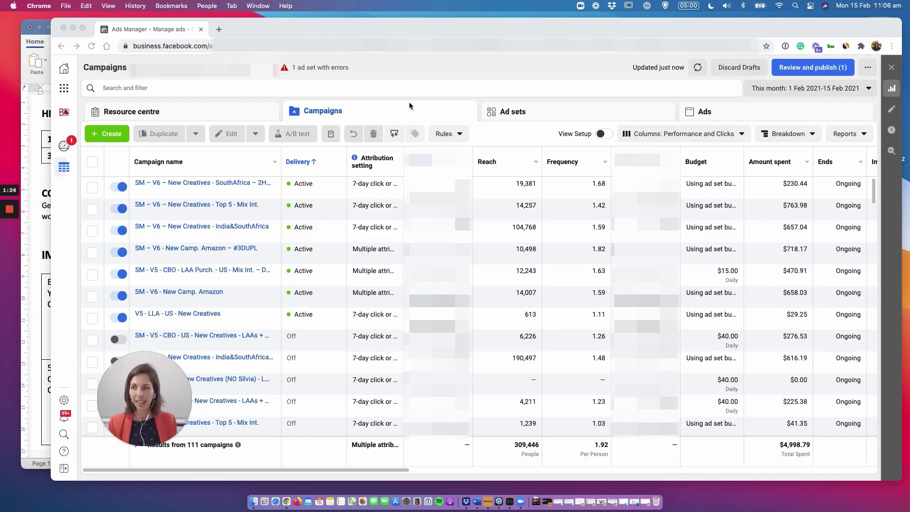
Start a new campaign in Ads Manager with the Conversions objective
click(103, 136)
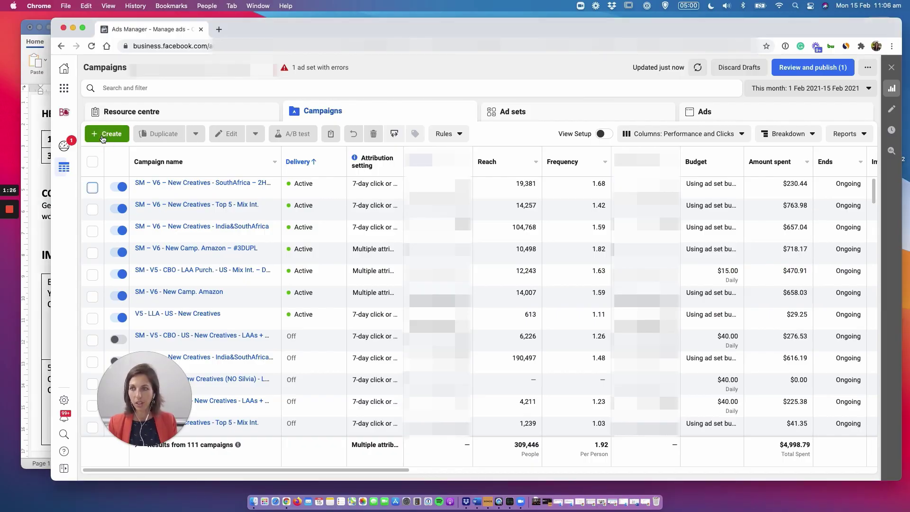
click(102, 137)
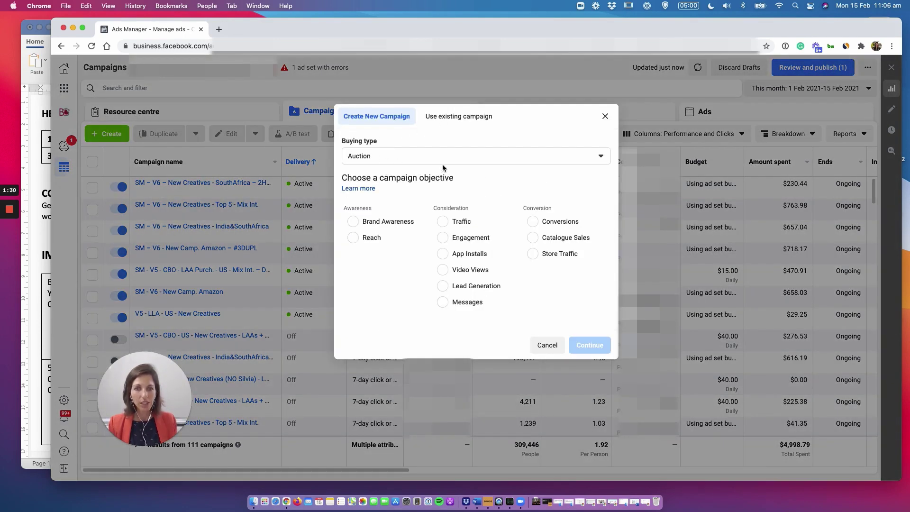
click(532, 221)
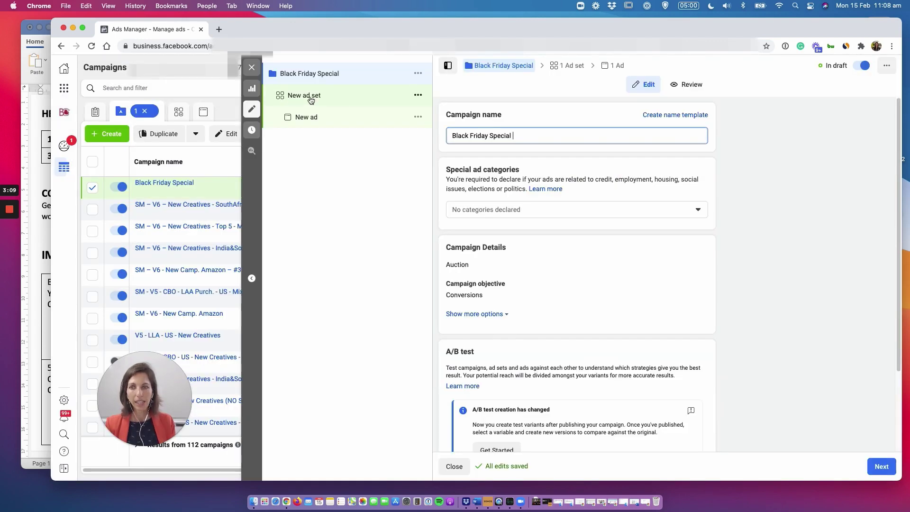
Open New ad set, keep its name, and set the conversion event to Purchase
click(303, 95)
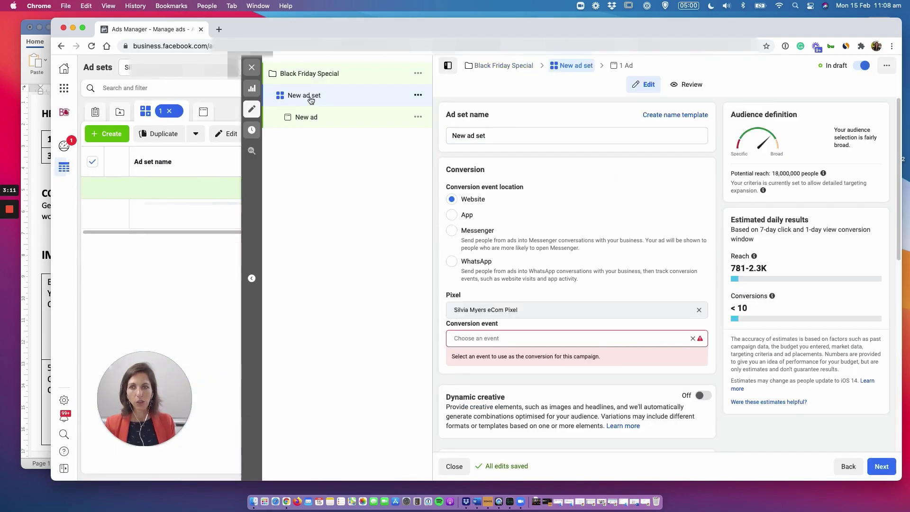
click(517, 136)
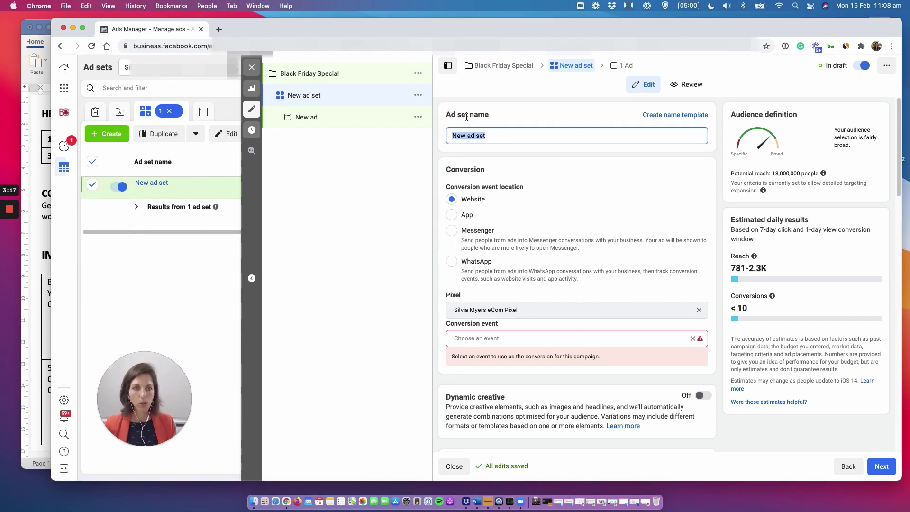
click(448, 150)
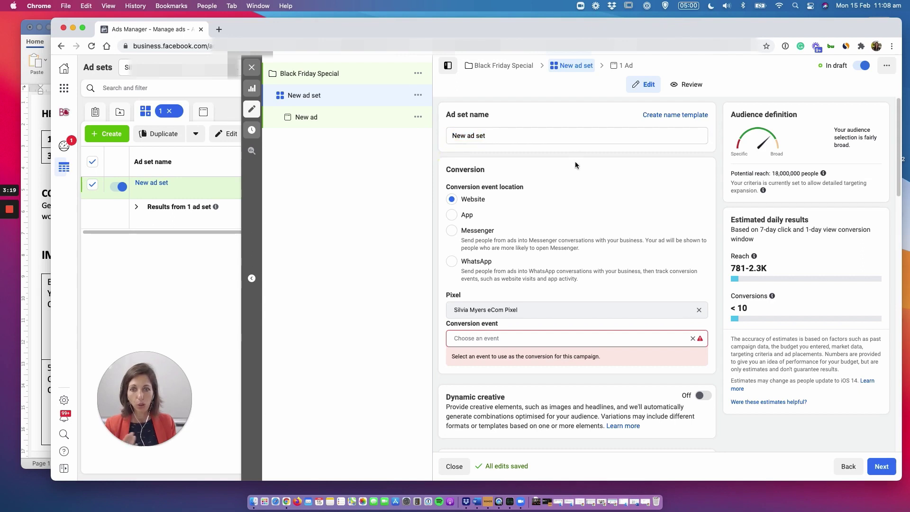
scroll(578, 209, down, 2)
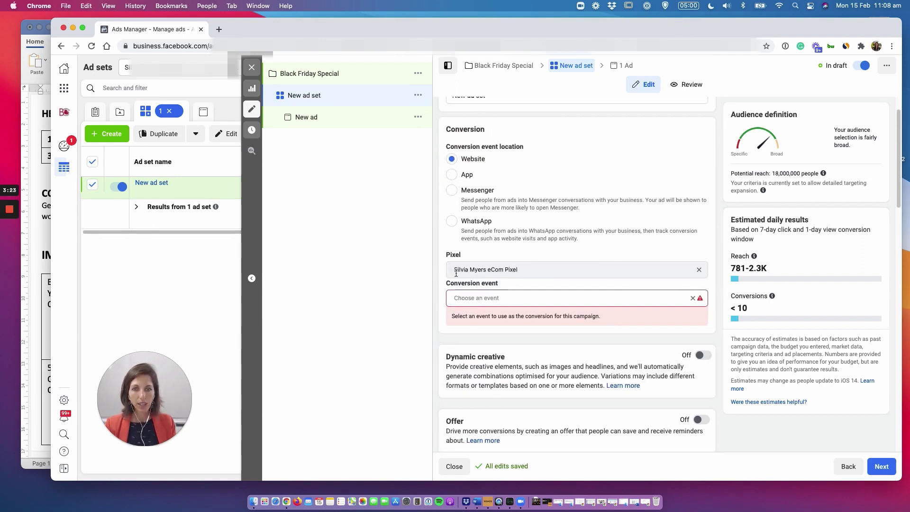
scroll(484, 256, down, 3)
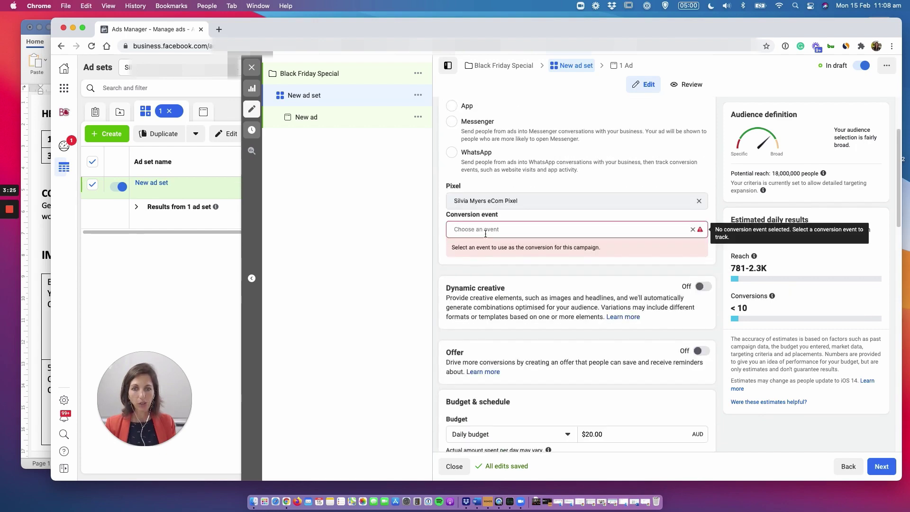
click(485, 232)
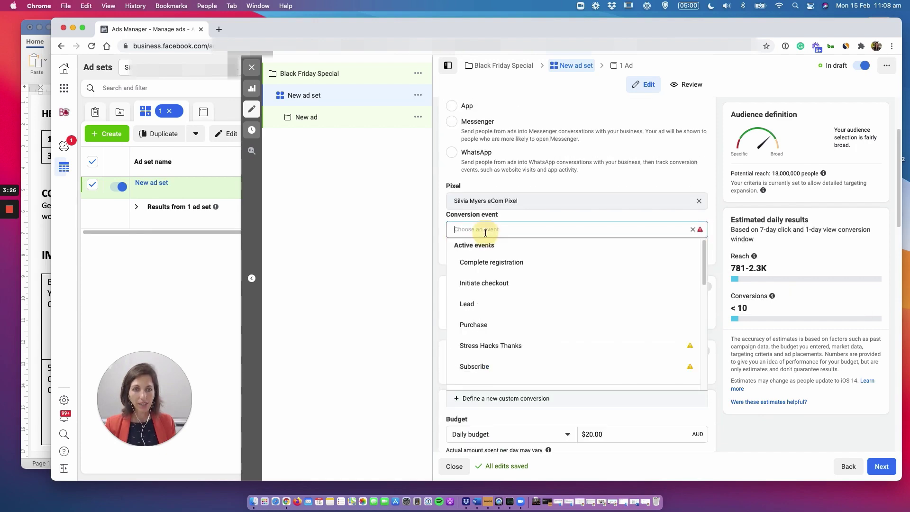
click(480, 322)
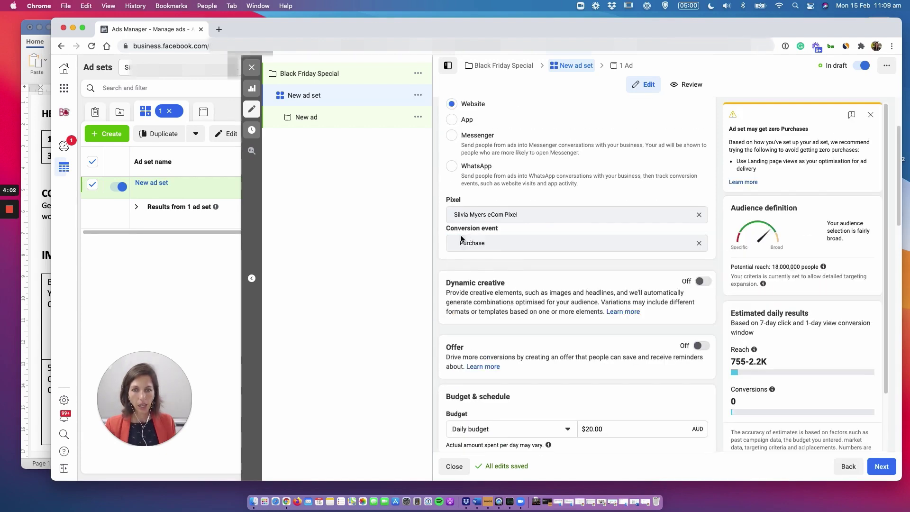
scroll(498, 251, down, 6)
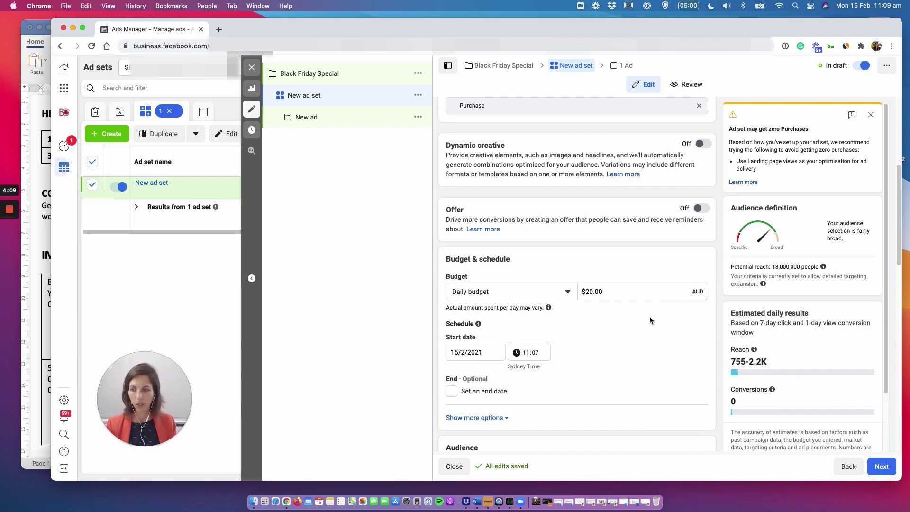
Replace Australia with United States as the ad set's target location
scroll(652, 327, down, 5)
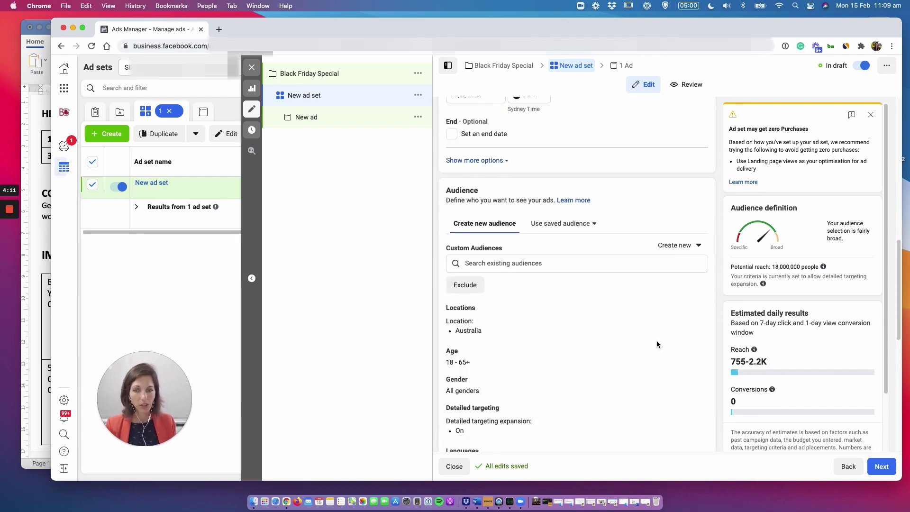
scroll(655, 341, down, 1)
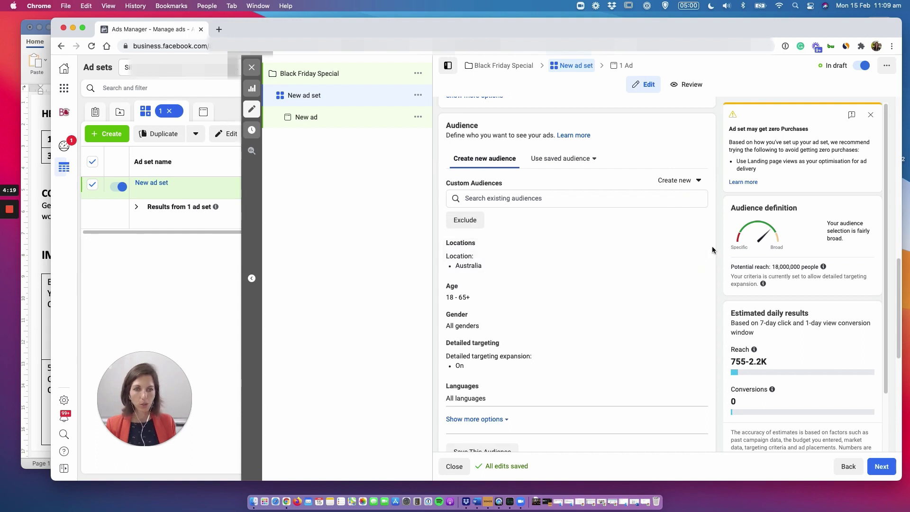
click(697, 246)
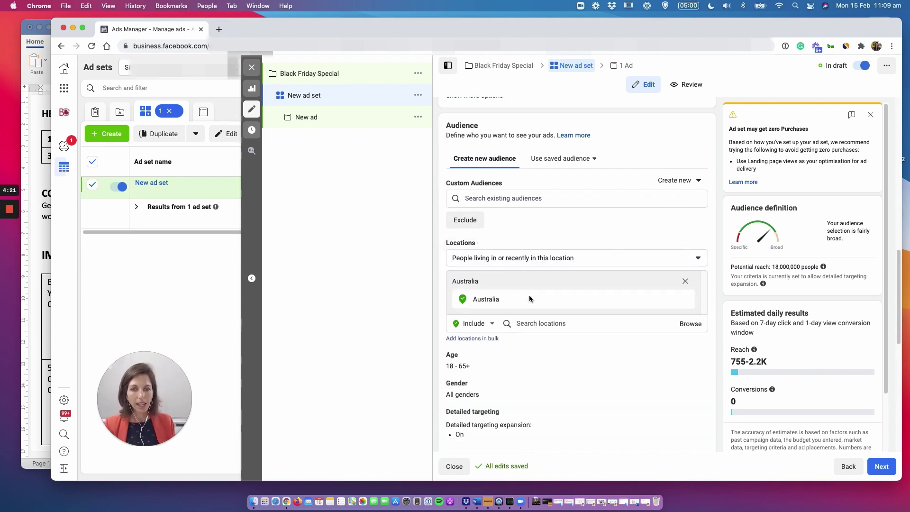
click(685, 301)
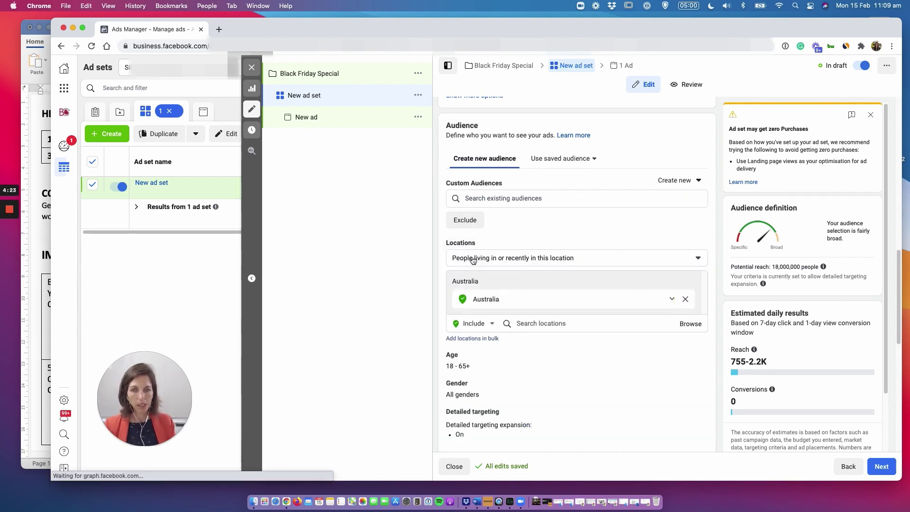
click(521, 289)
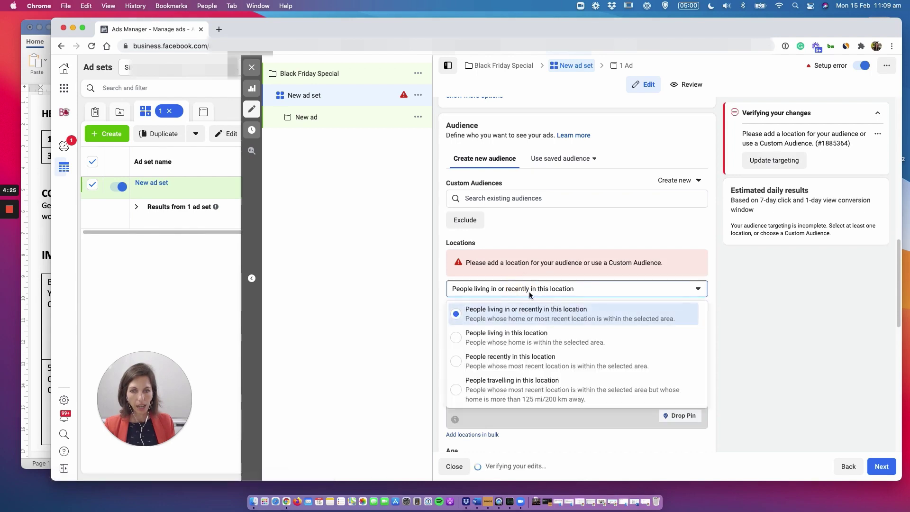
click(527, 291)
click(545, 310)
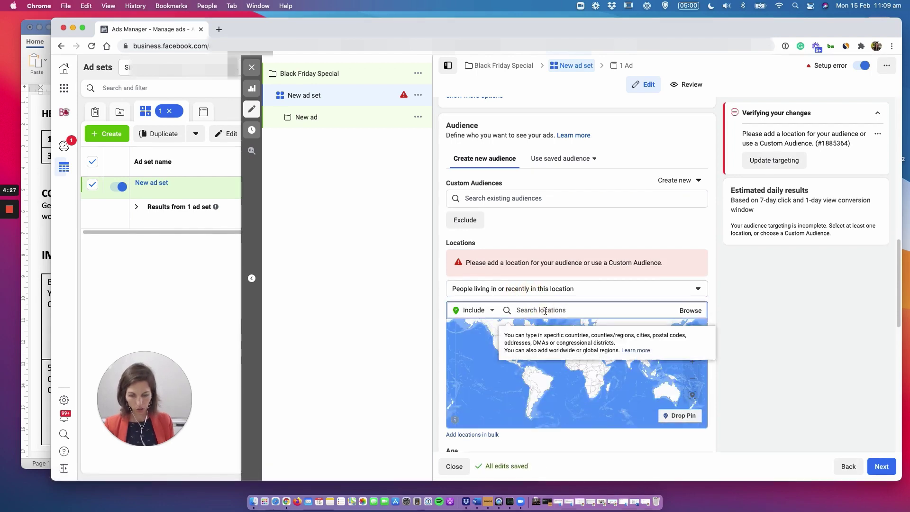
text(United)
click(592, 348)
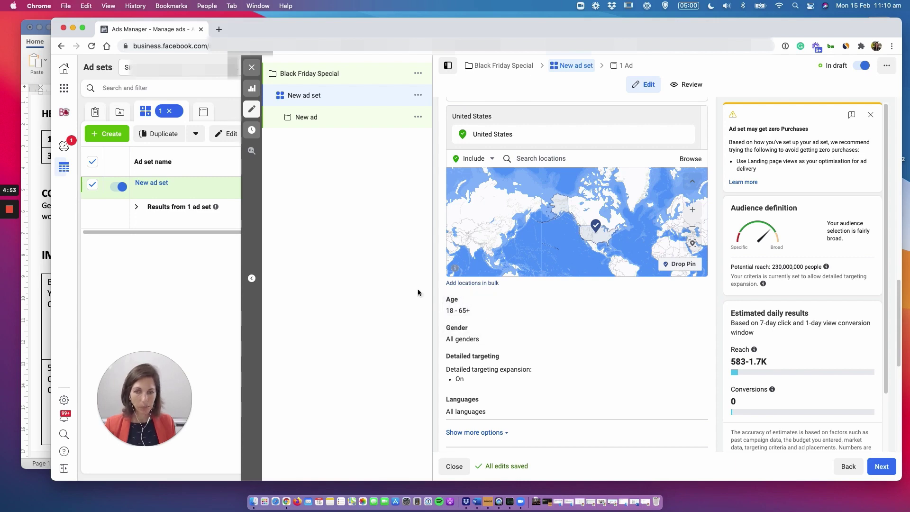
scroll(715, 320, down, 2)
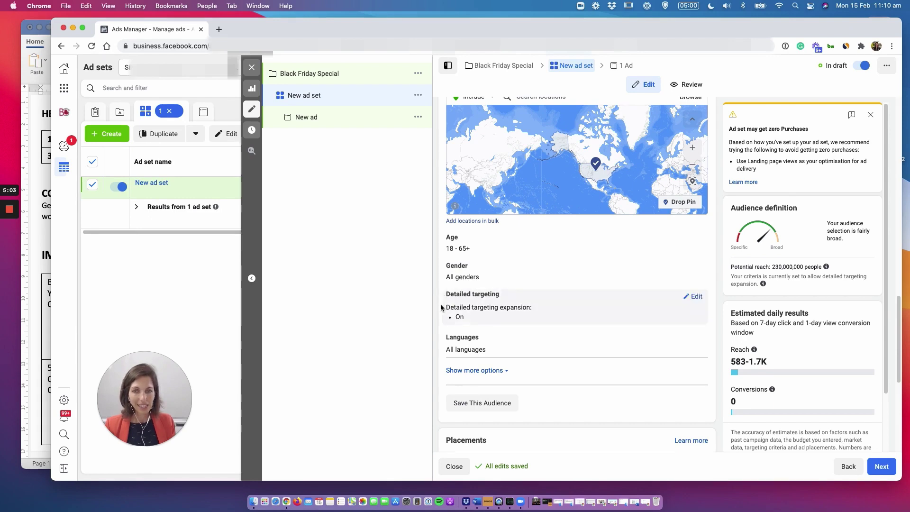
click(695, 295)
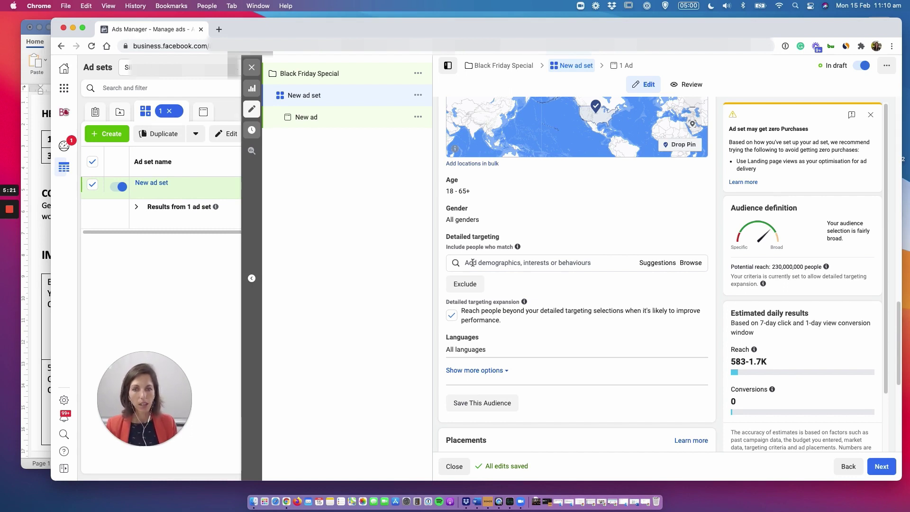
Add the Dresses interest to the ad set's detailed targeting
click(473, 263)
text(d)
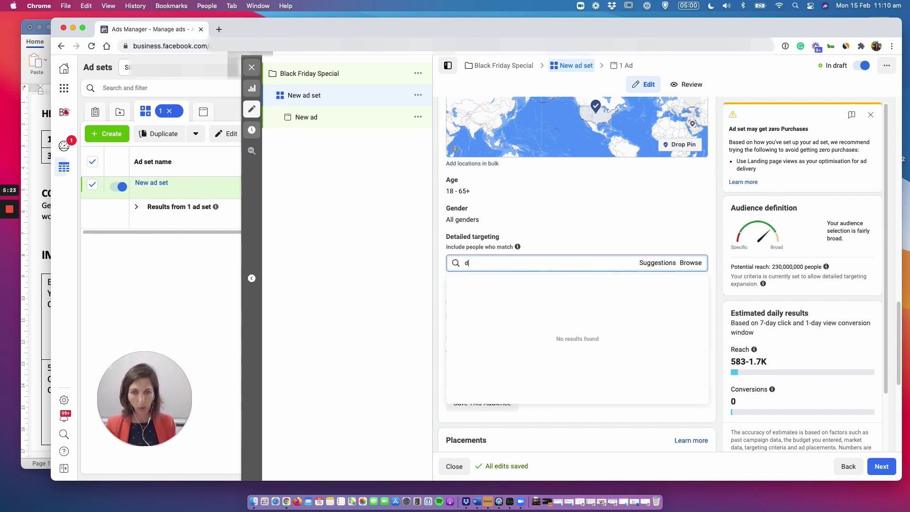
text(resss)
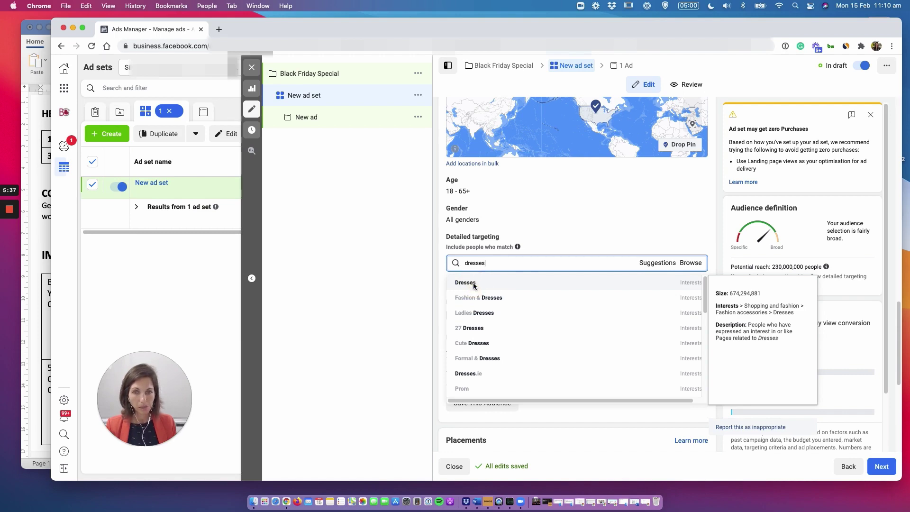
click(474, 284)
Restrict the audience gender to Women
click(689, 202)
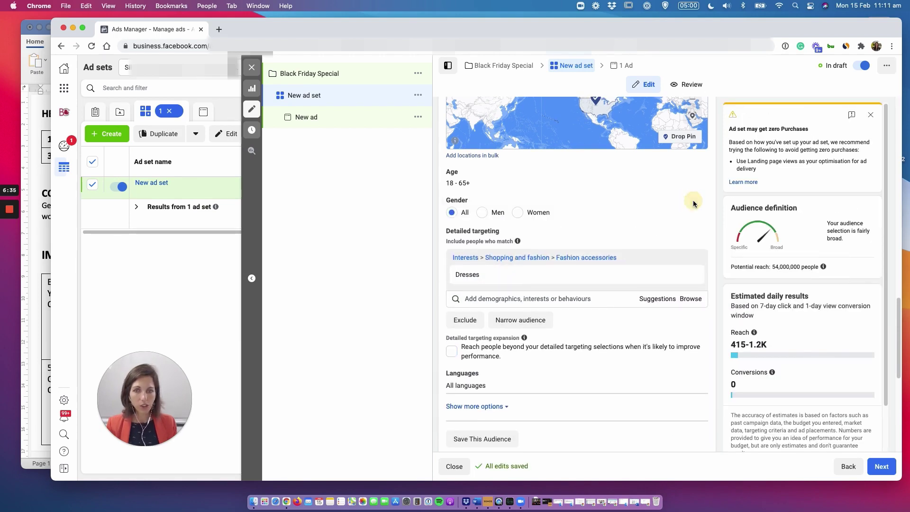
click(522, 214)
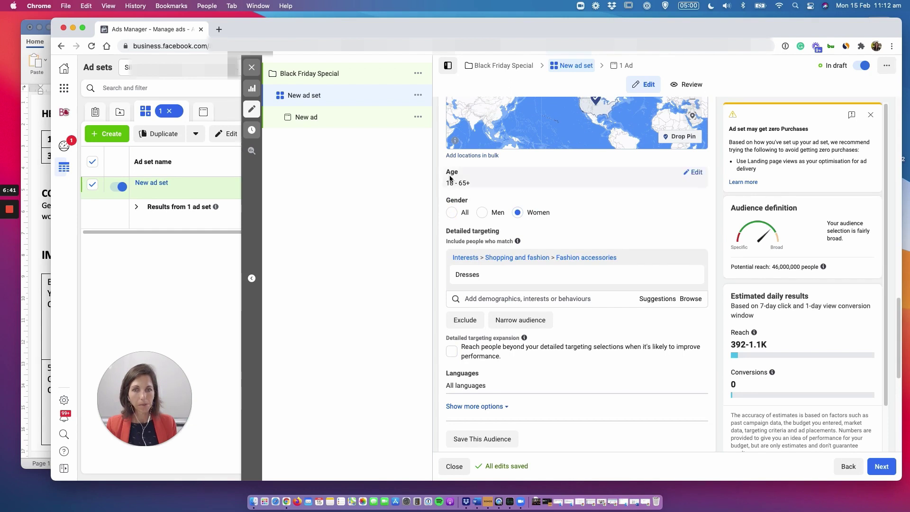
mouse_move(473, 181)
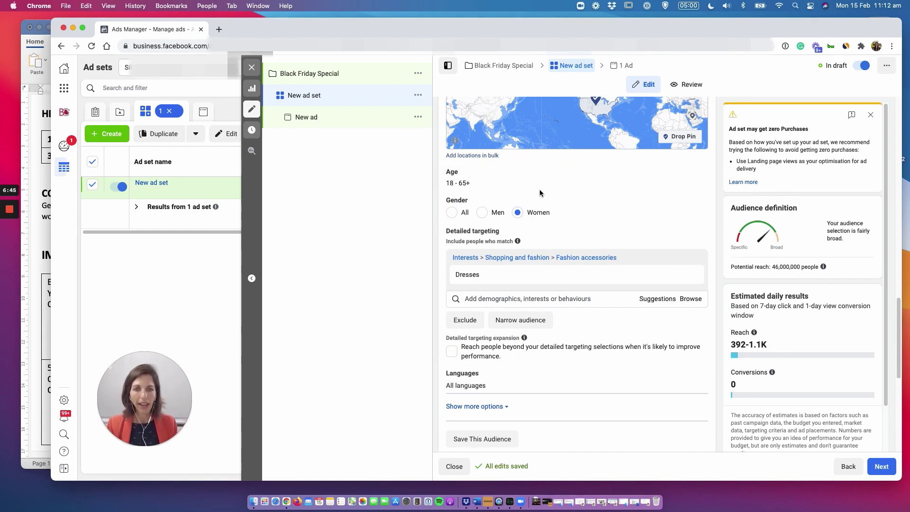
scroll(570, 247, down, 5)
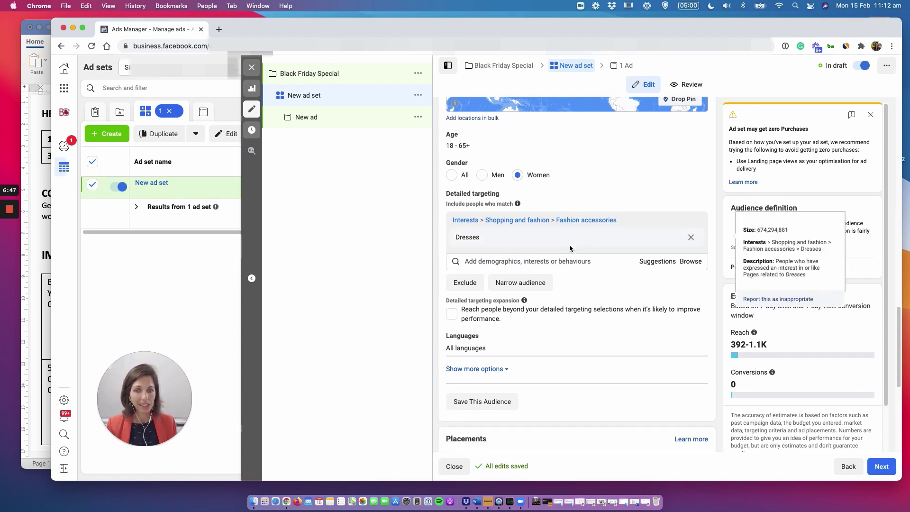
Change the ad set's Placements from automatic to Manual placements
scroll(581, 311, down, 1)
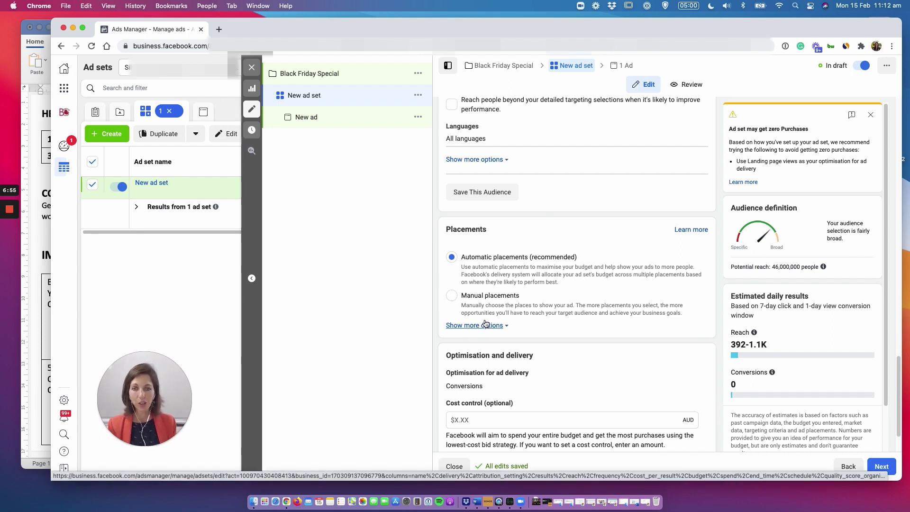
scroll(485, 323, down, 1)
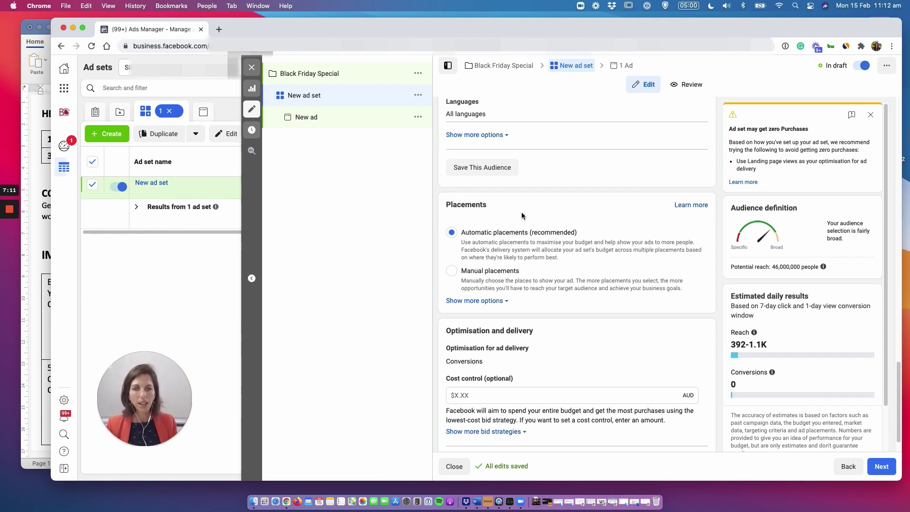
click(452, 272)
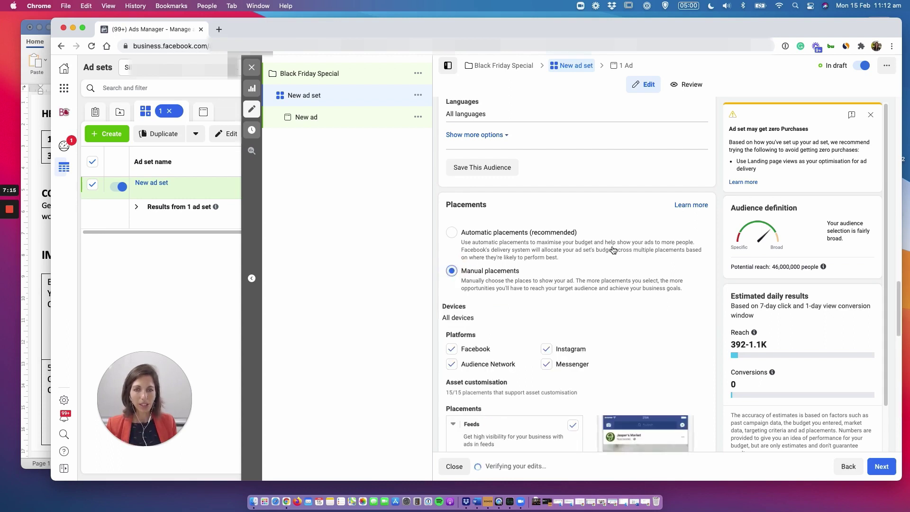
scroll(639, 282, down, 3)
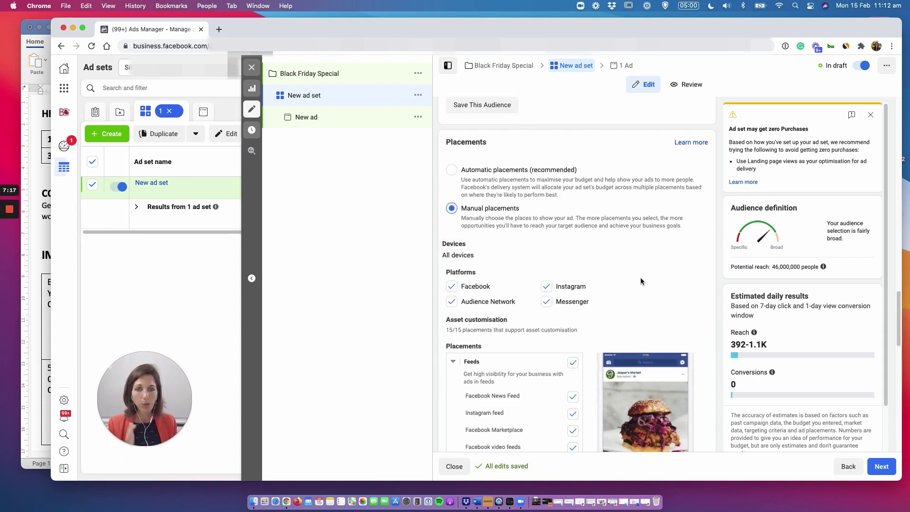
scroll(640, 277, down, 1)
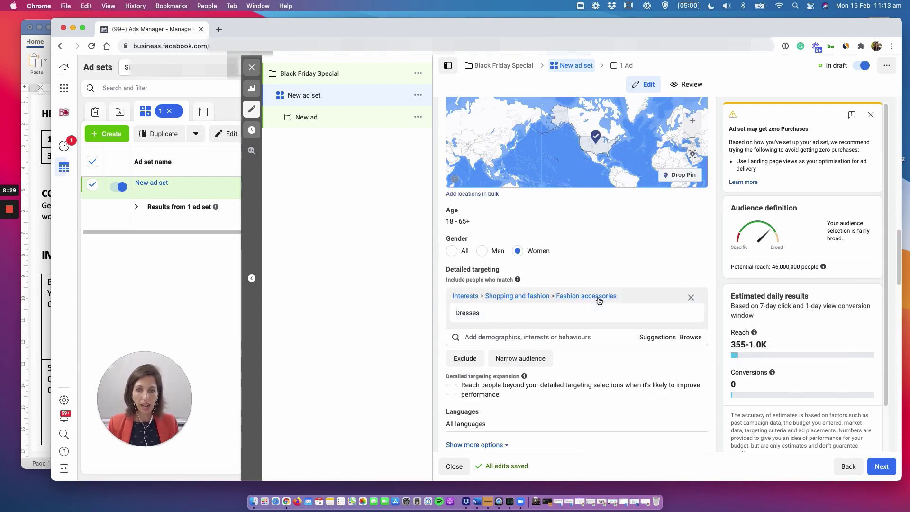
scroll(599, 300, up, 15)
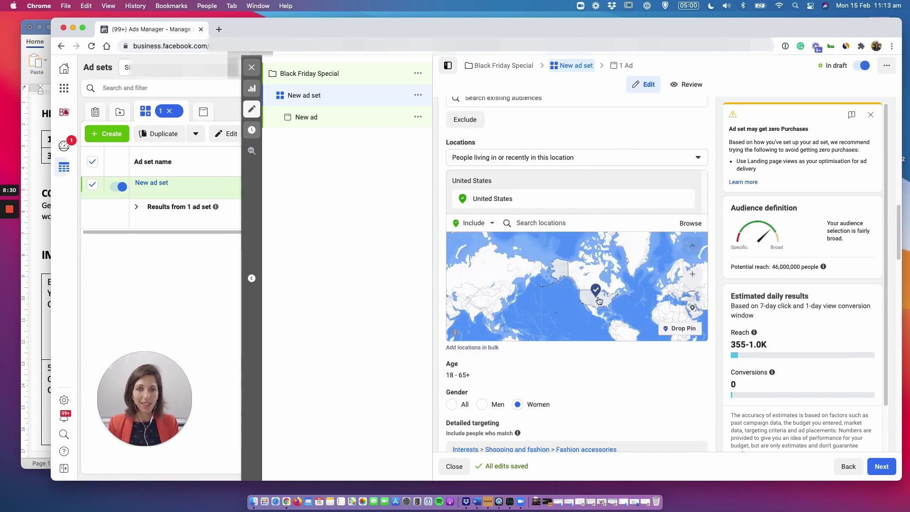
scroll(598, 299, up, 5)
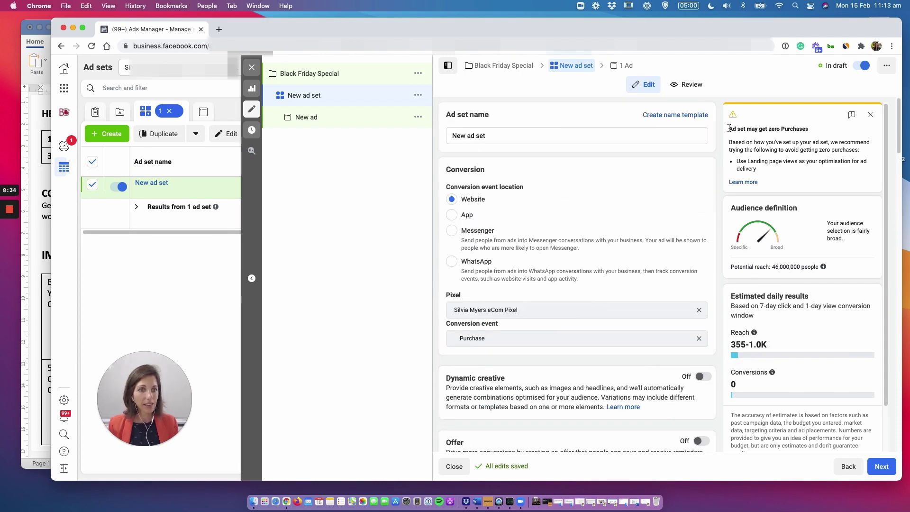
Review the zero purchases warning message in the ad set panel
drag(729, 129, 829, 167)
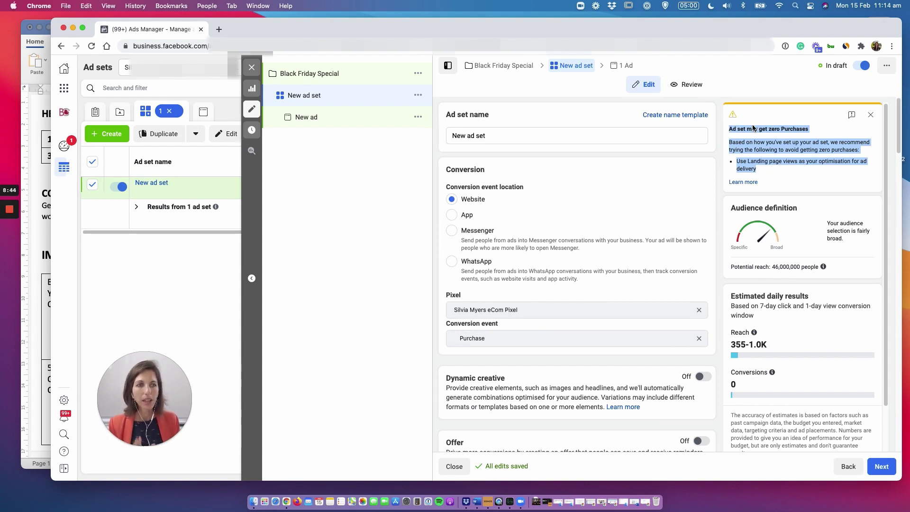
scroll(619, 368, down, 5)
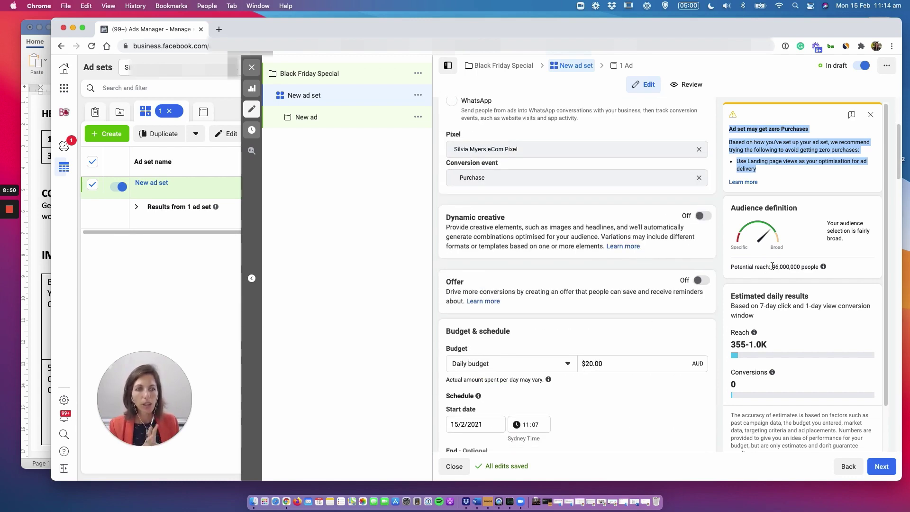
click(761, 163)
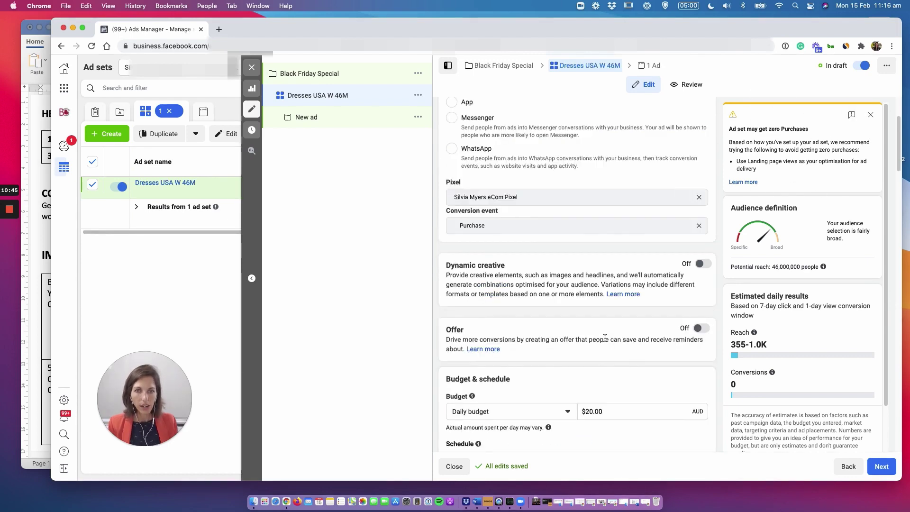
scroll(605, 337, up, 2)
scroll(604, 337, up, 1)
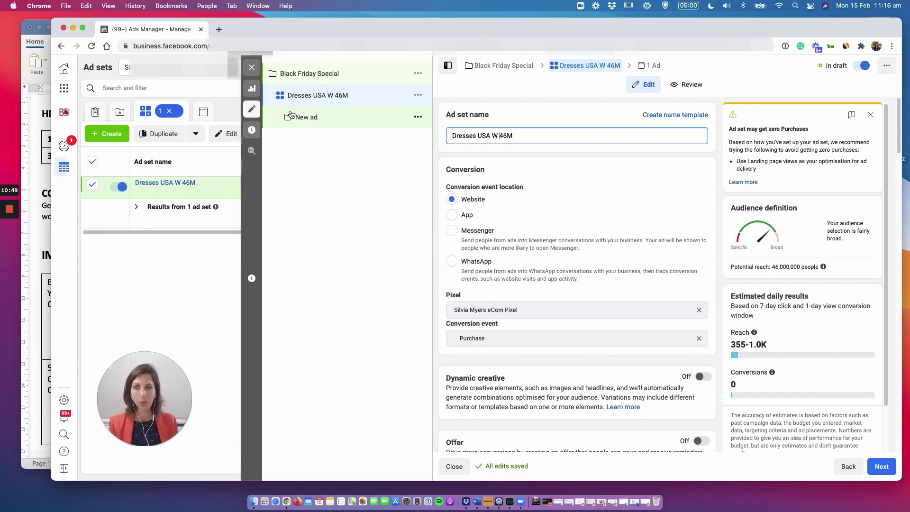
Open New ad and link the business Instagram account to it
click(307, 118)
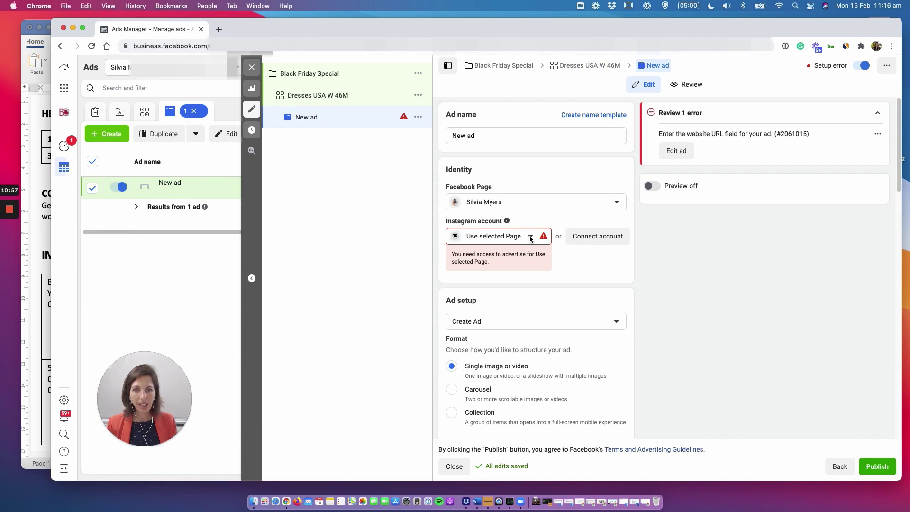
click(530, 237)
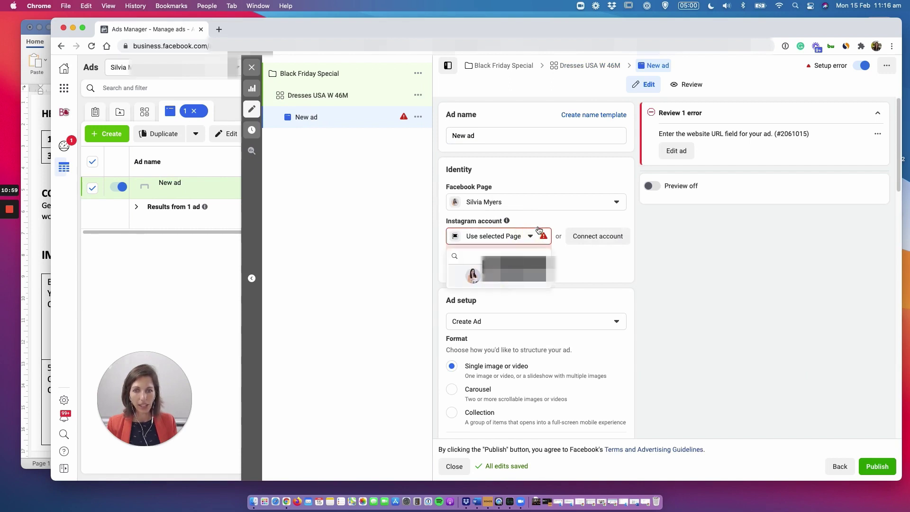
click(503, 275)
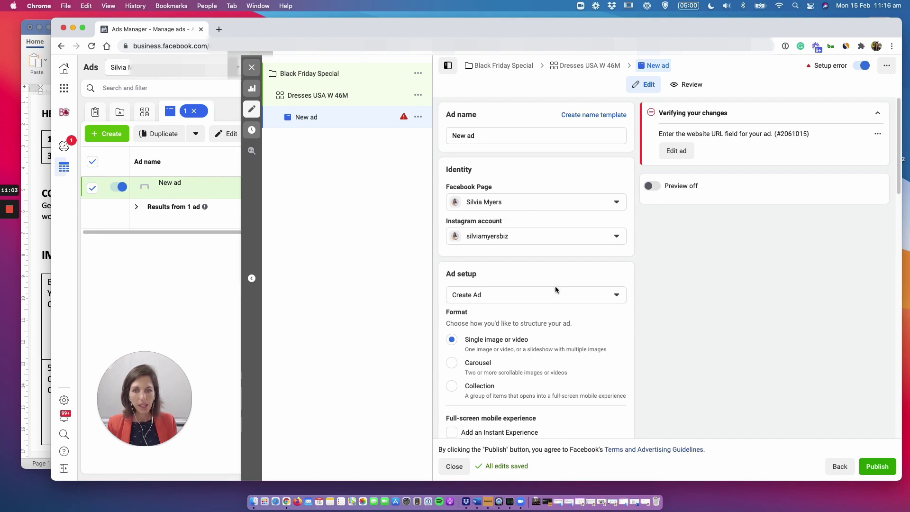
scroll(555, 286, down, 3)
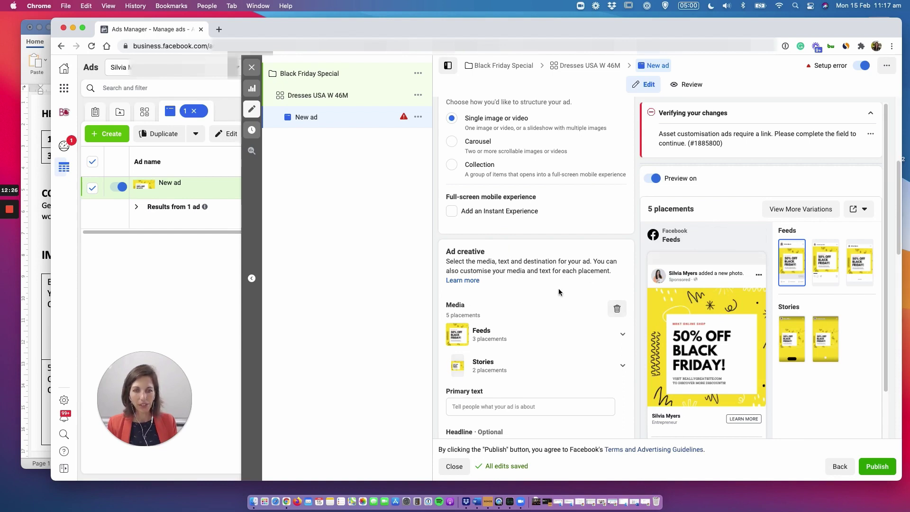
Fill the ad's primary text with the holiday sale copy and short link
scroll(558, 287, up, 2)
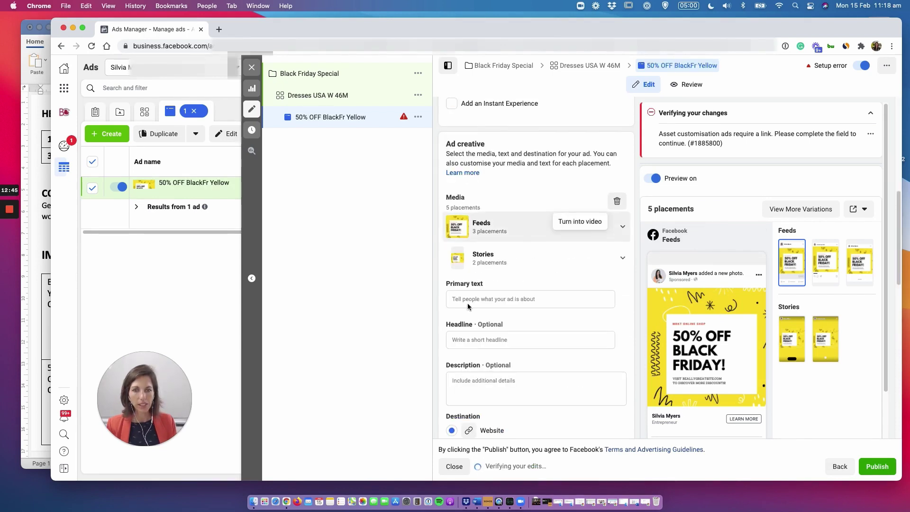
click(471, 300)
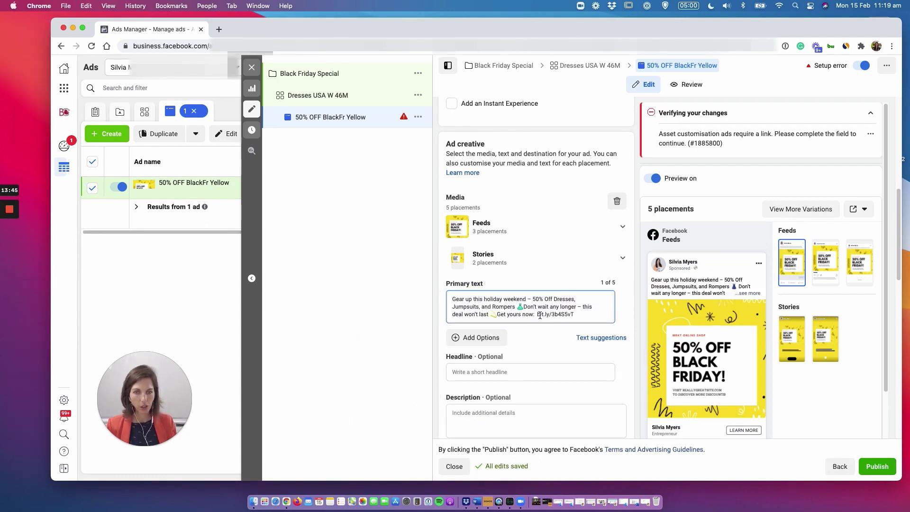
drag(537, 314, 590, 316)
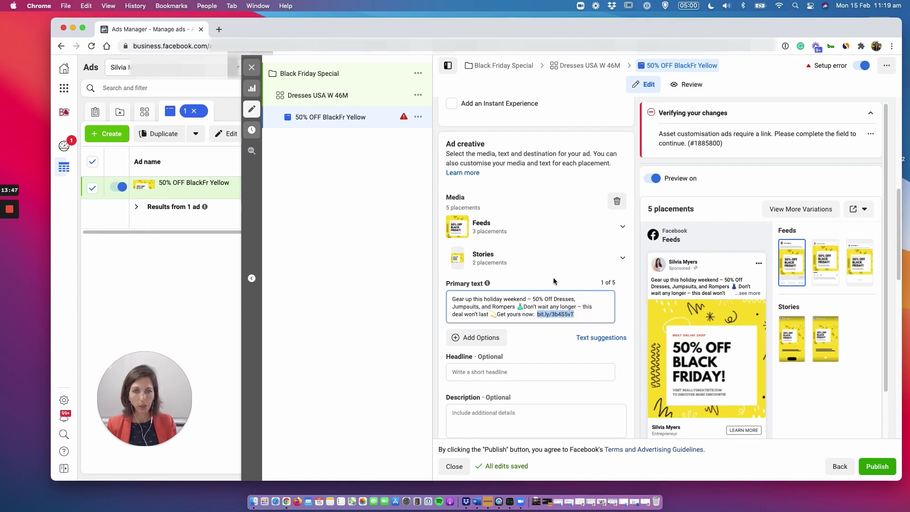
click(588, 315)
scroll(526, 279, down, 3)
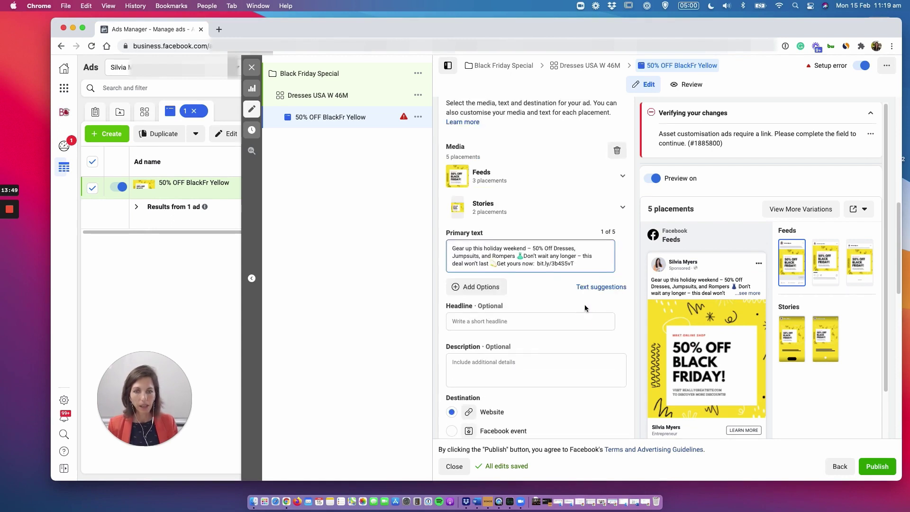
scroll(525, 275, down, 2)
click(475, 245)
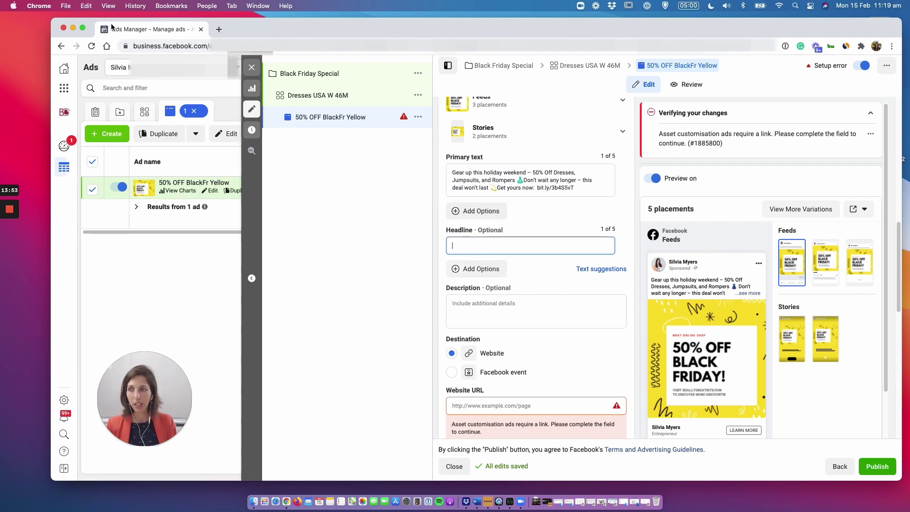
drag(249, 23, 273, 27)
Copy the headline 'Black Friday Special Limited Stock' from the Word Creative System Template
click(57, 131)
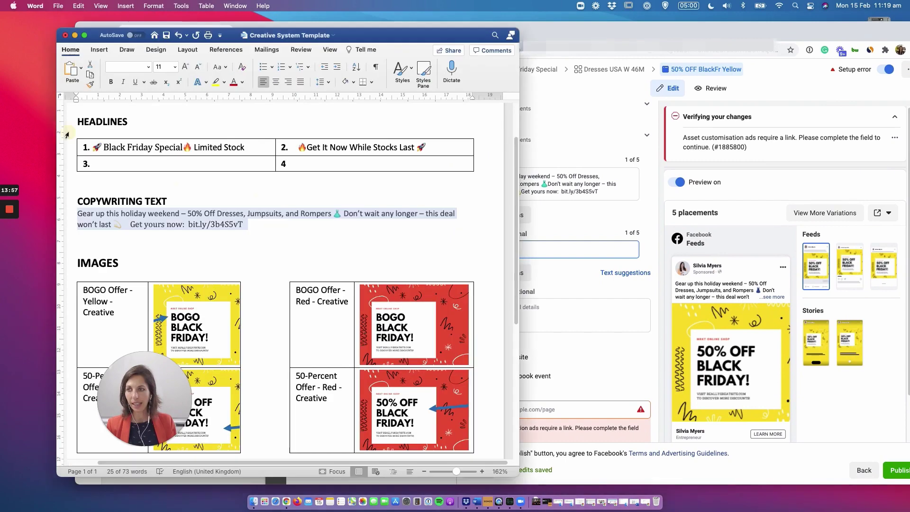
drag(229, 40, 198, 36)
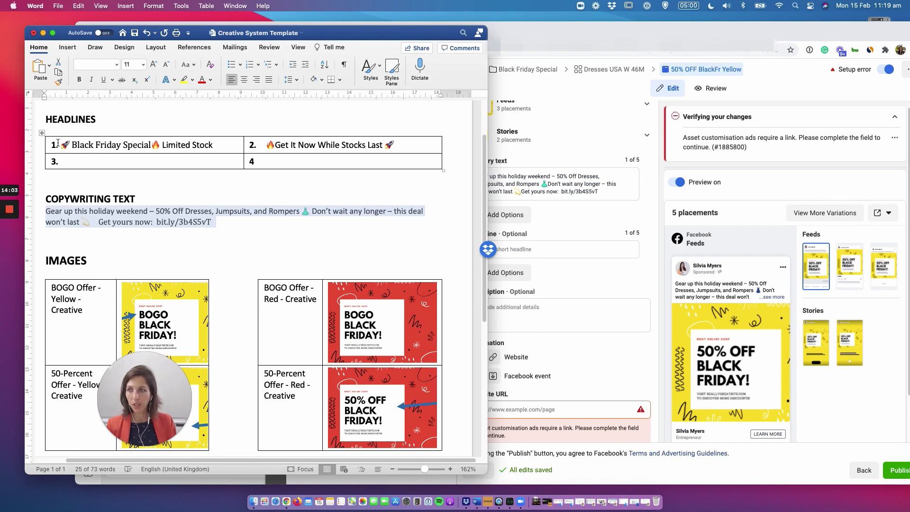
drag(60, 145, 217, 146)
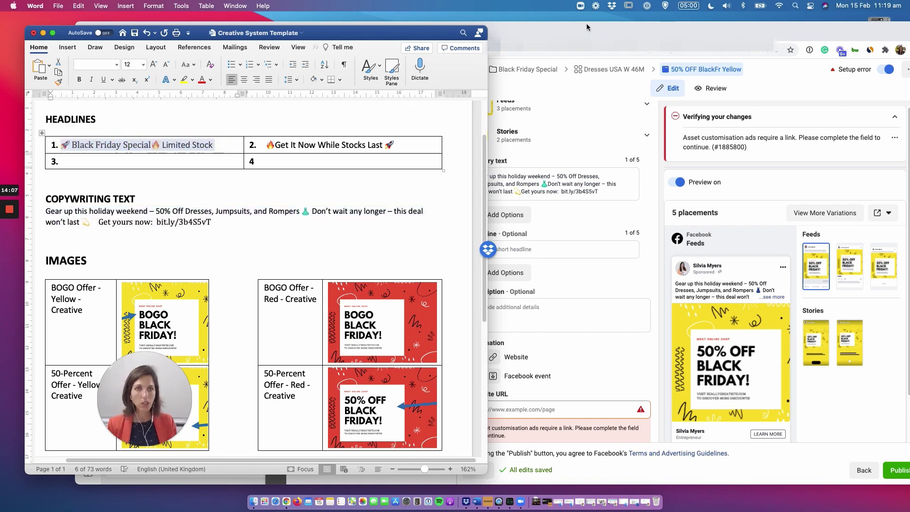
drag(587, 24, 538, 22)
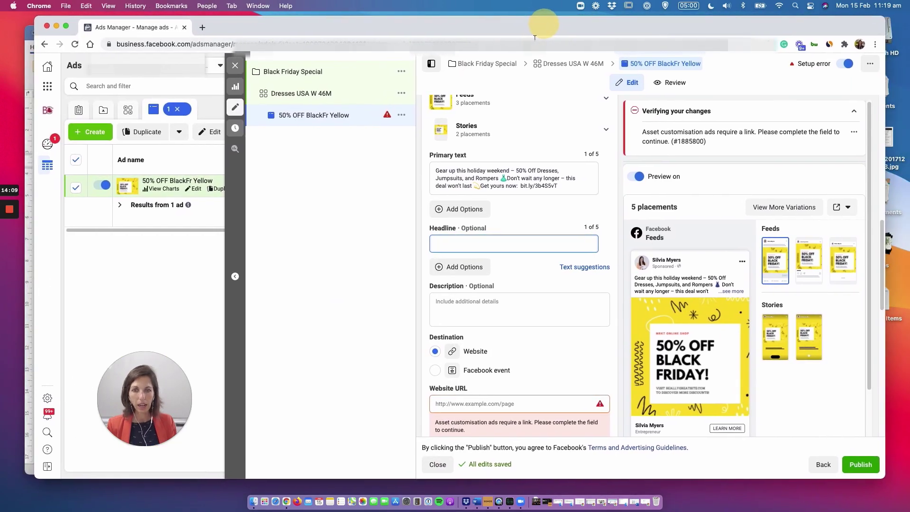
Paste 'Black Friday Special Limited Stock' as the ad headline
click(458, 243)
text(🚀Black Friday Special🔥Limited Stock)
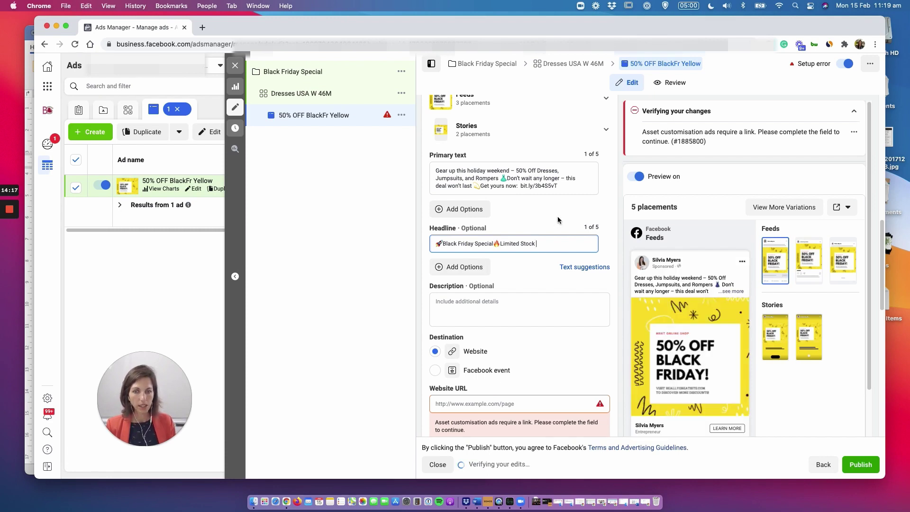
scroll(712, 287, down, 2)
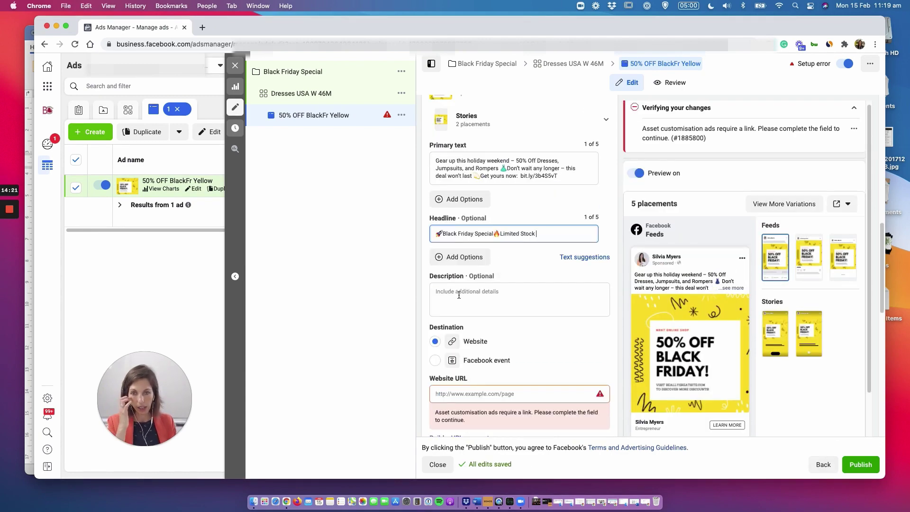
Enter 'While Stocks Lasts' as the ad description
click(458, 294)
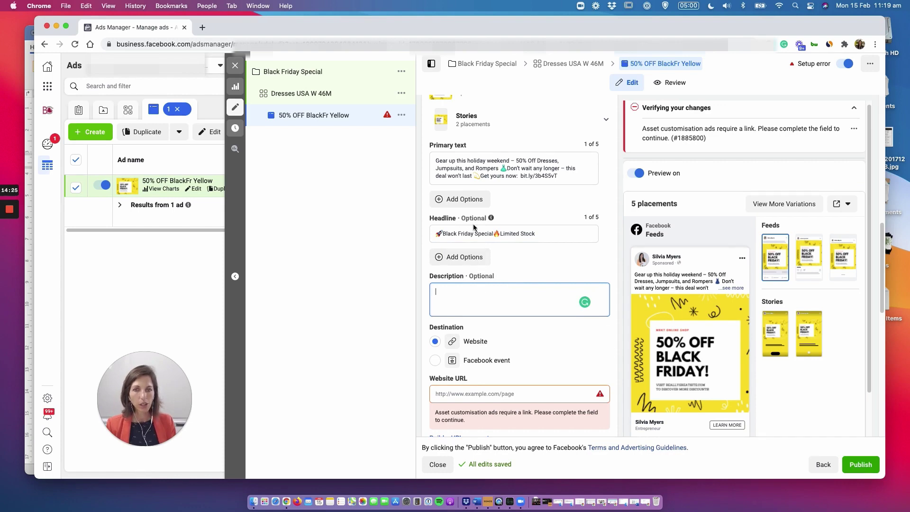
scroll(462, 237, down, 2)
scroll(483, 164, up, 1)
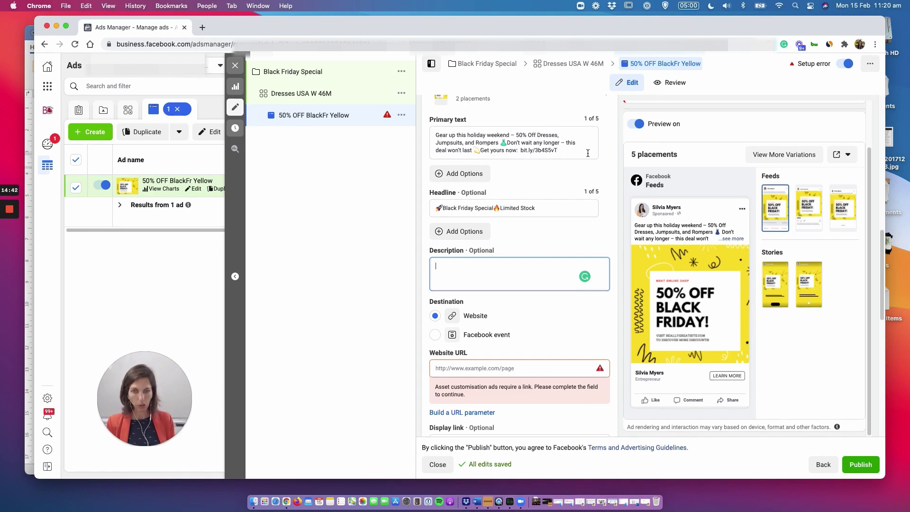
text(W)
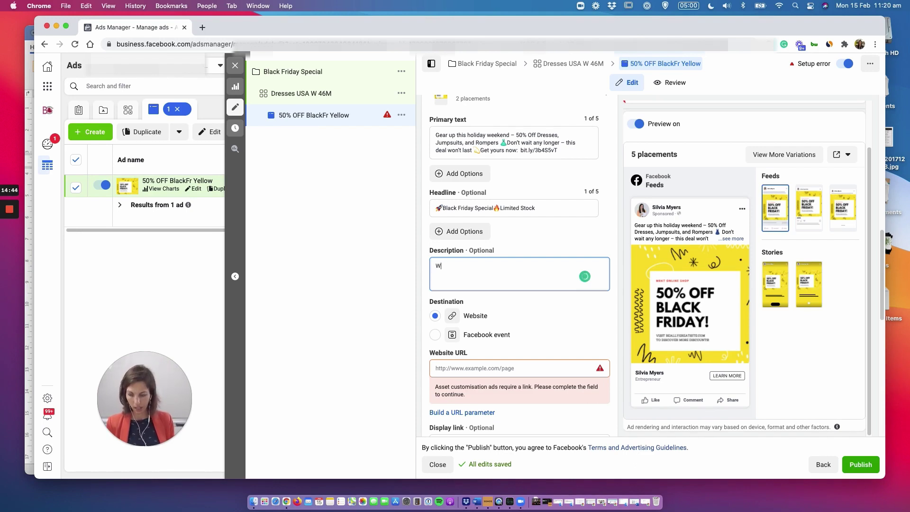
text(Hhile )
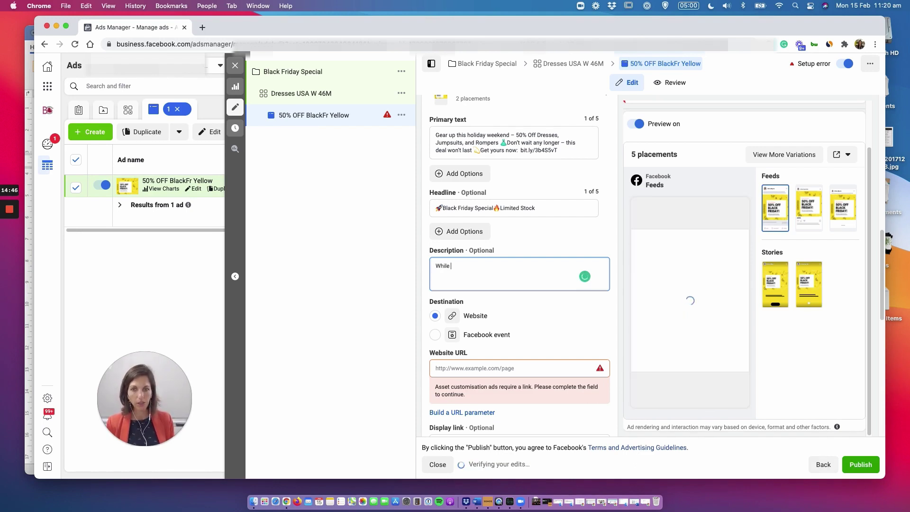
text(Stocks Lasts)
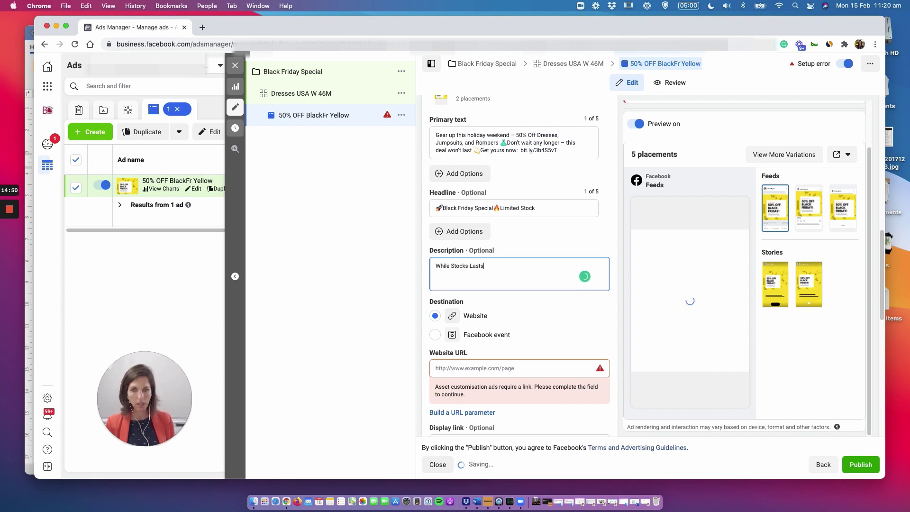
scroll(444, 258, down, 3)
click(444, 257)
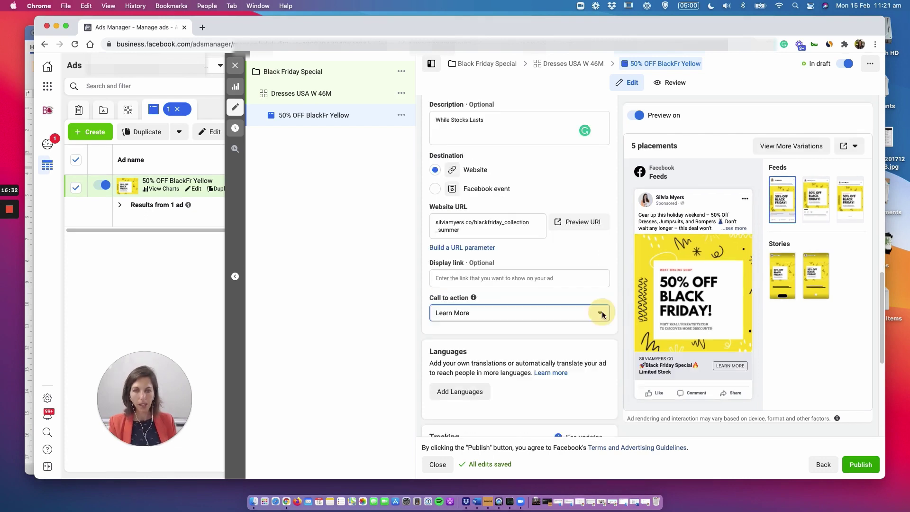
Set the ad's call-to-action button to Shop Now and review the saved edits
click(599, 312)
scroll(514, 386, down, 5)
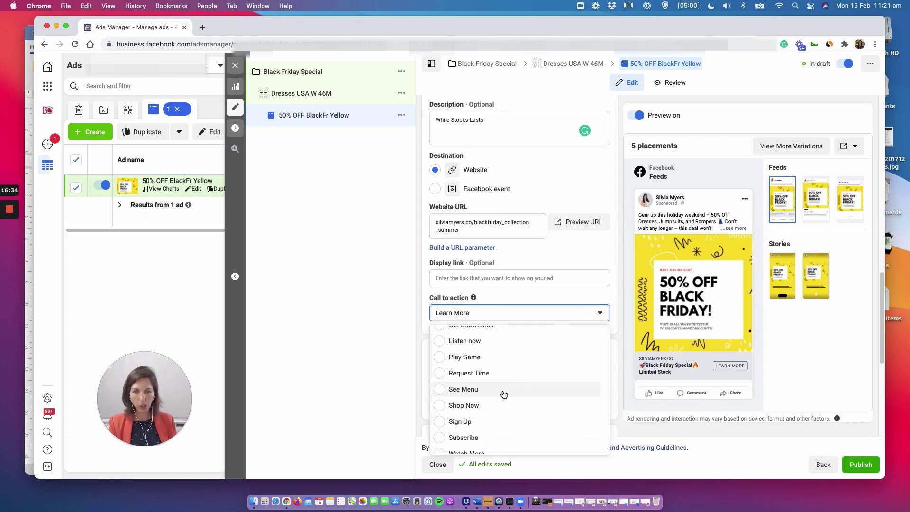
click(444, 405)
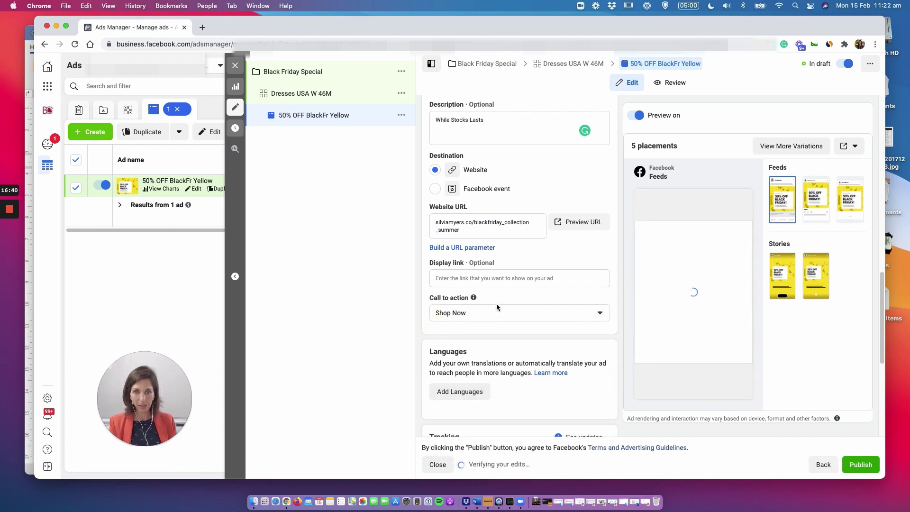
scroll(550, 298, down, 5)
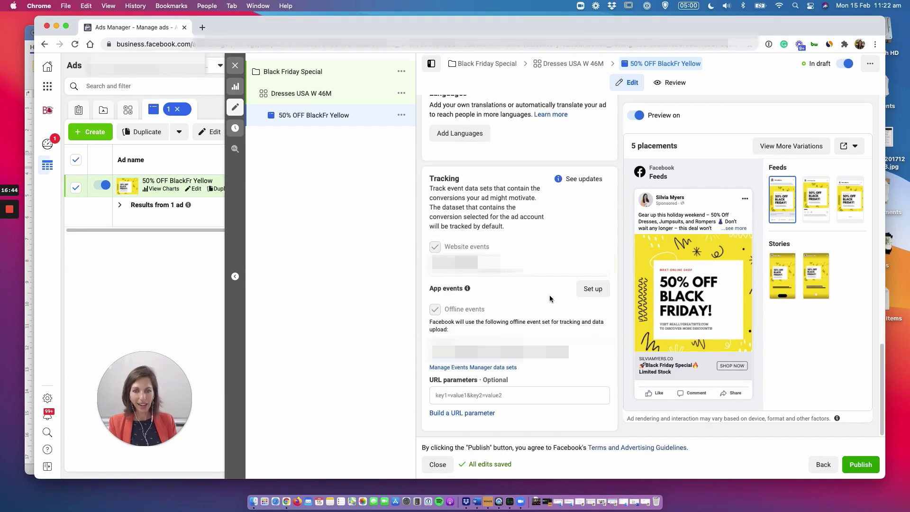
scroll(549, 299, up, 8)
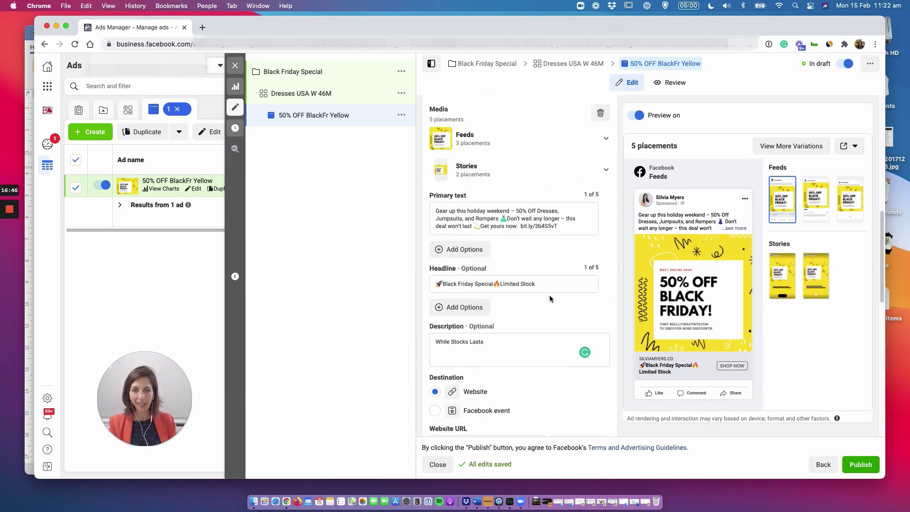
scroll(550, 298, up, 10)
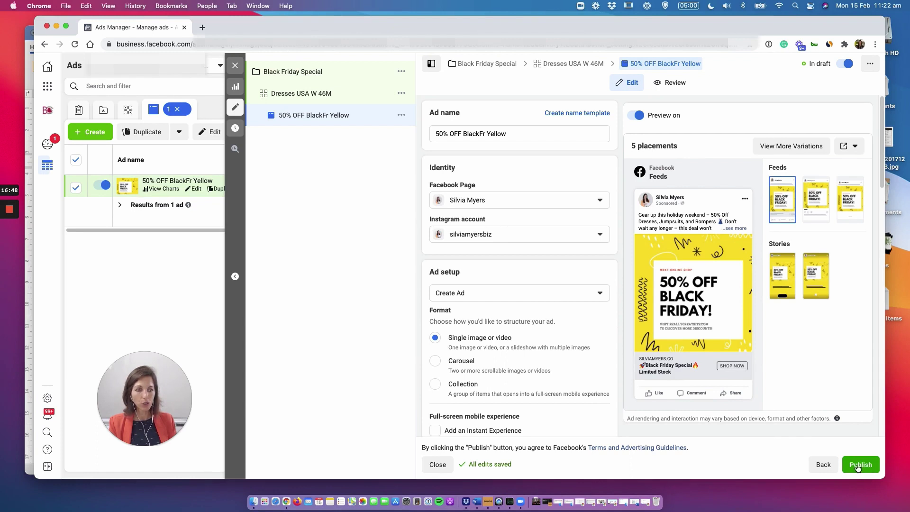